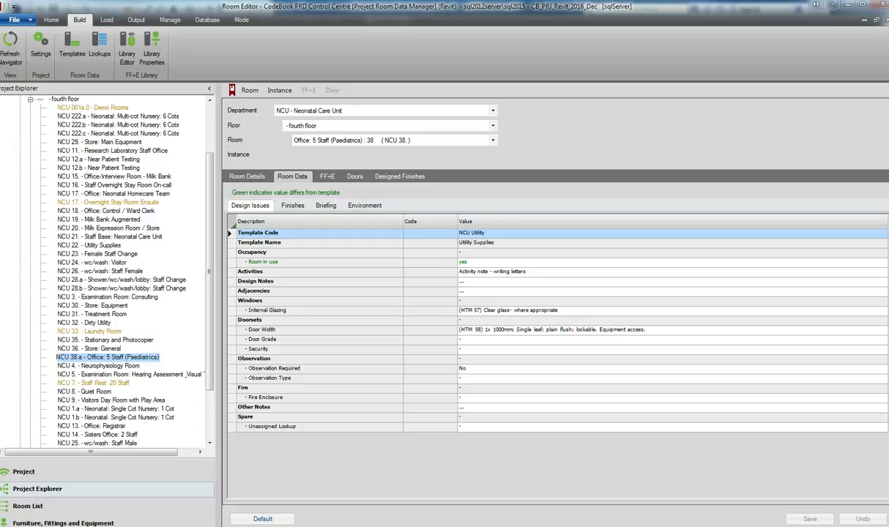
Step: Open the room data templates and examine the room types, design issues, finishes, briefing, environment and doors templates
left_click(259, 56)
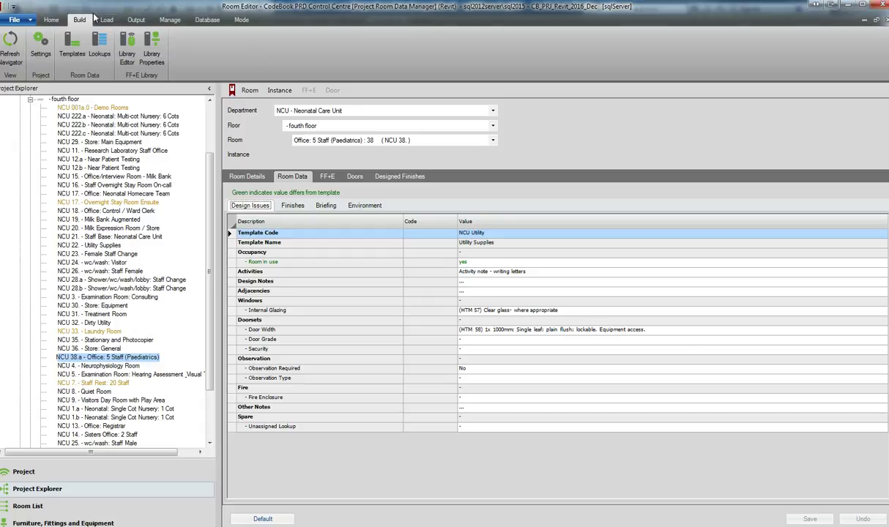
left_click(73, 46)
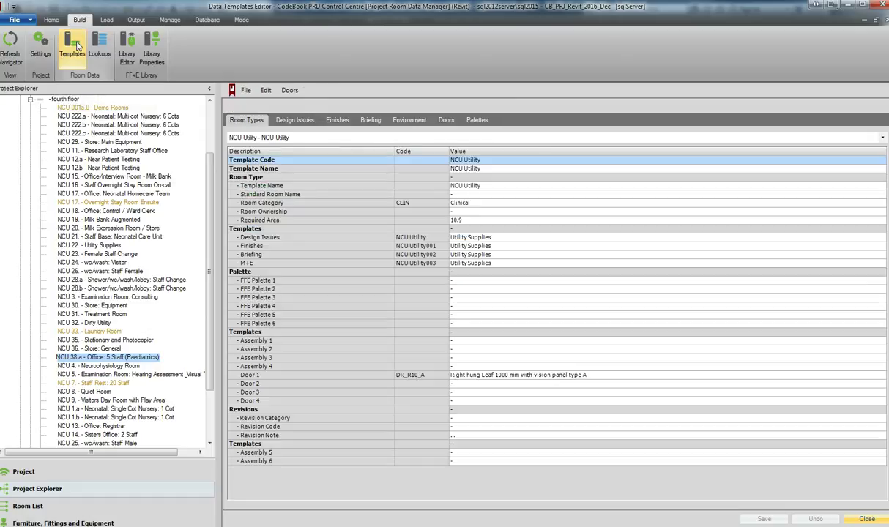
left_click(243, 90)
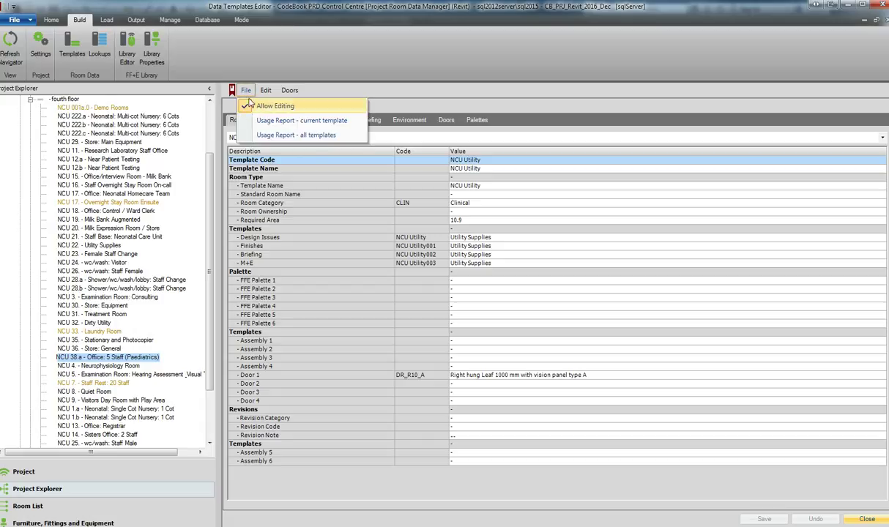
left_click(537, 128)
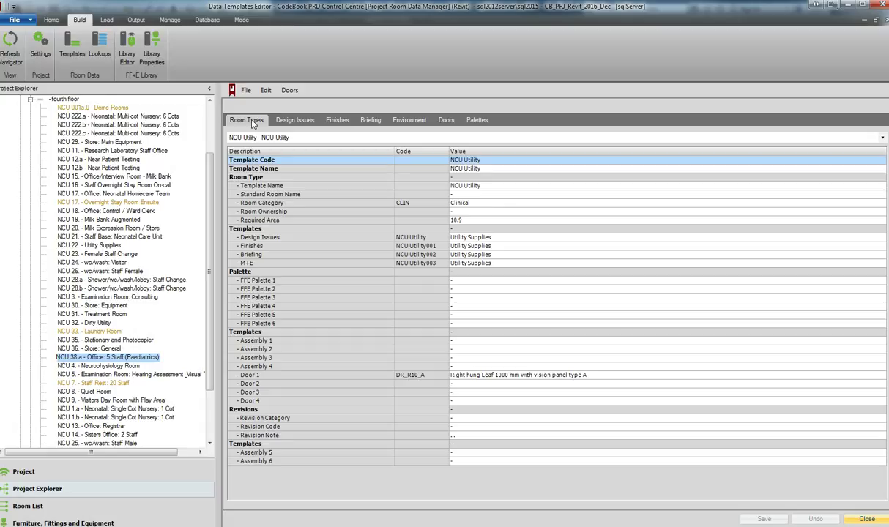
left_click(292, 121)
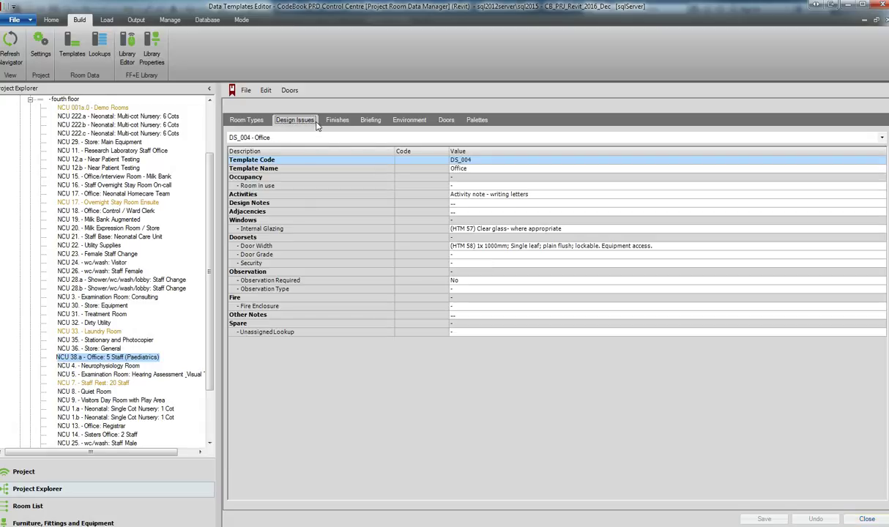
left_click(337, 120)
left_click(370, 120)
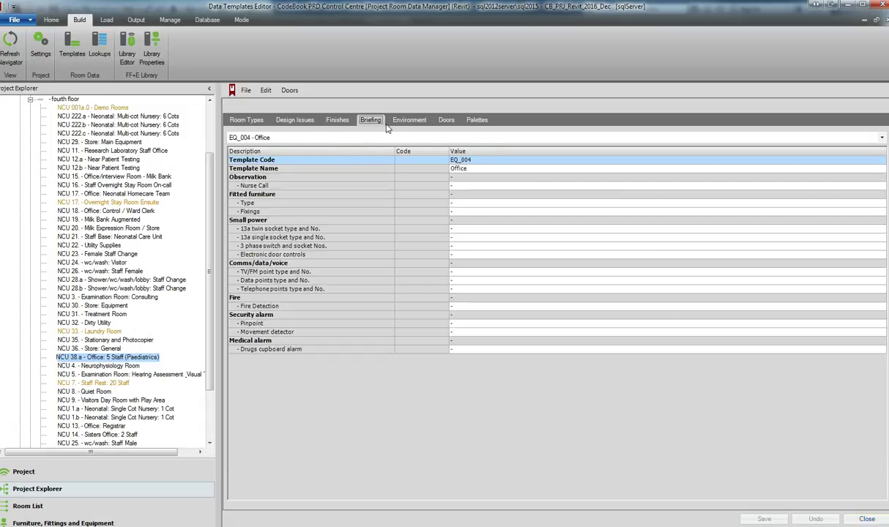
left_click(408, 121)
left_click(446, 120)
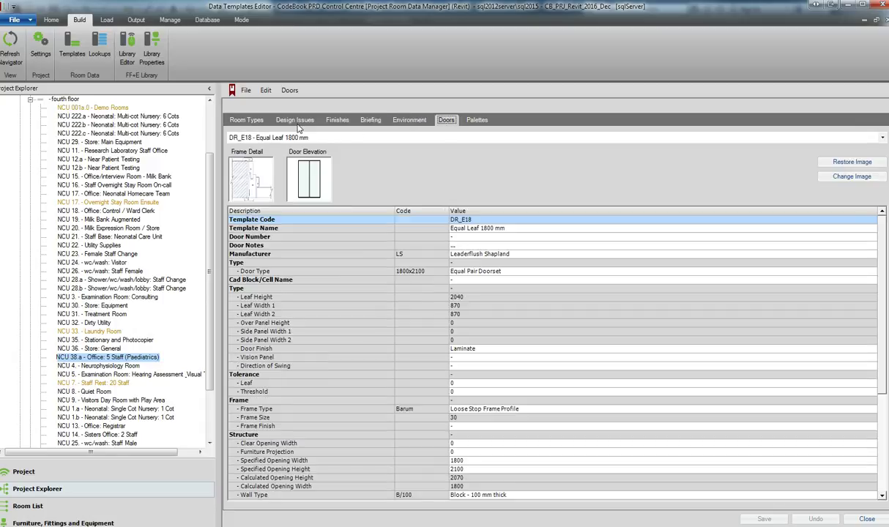
left_click(295, 121)
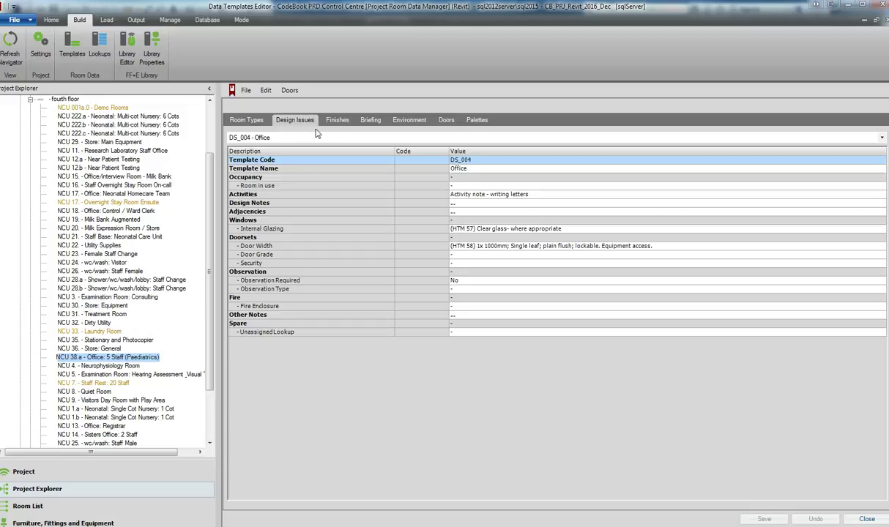
left_click(338, 121)
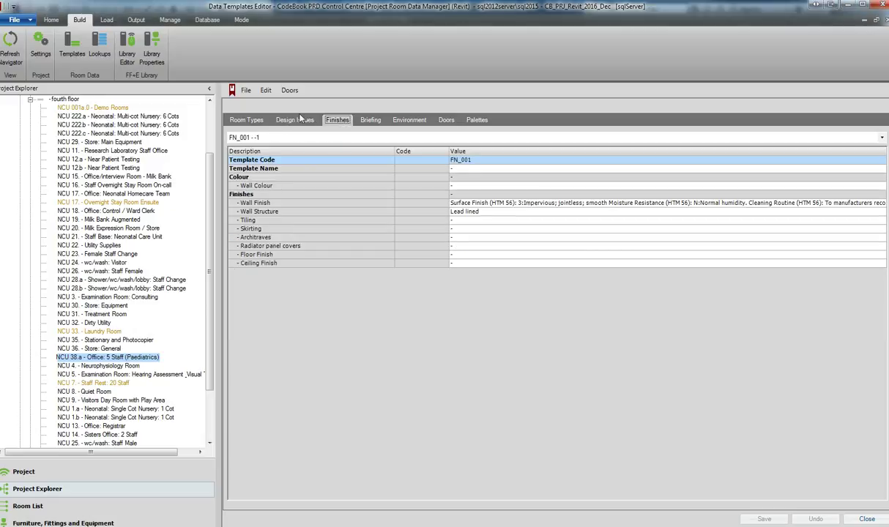
left_click(255, 121)
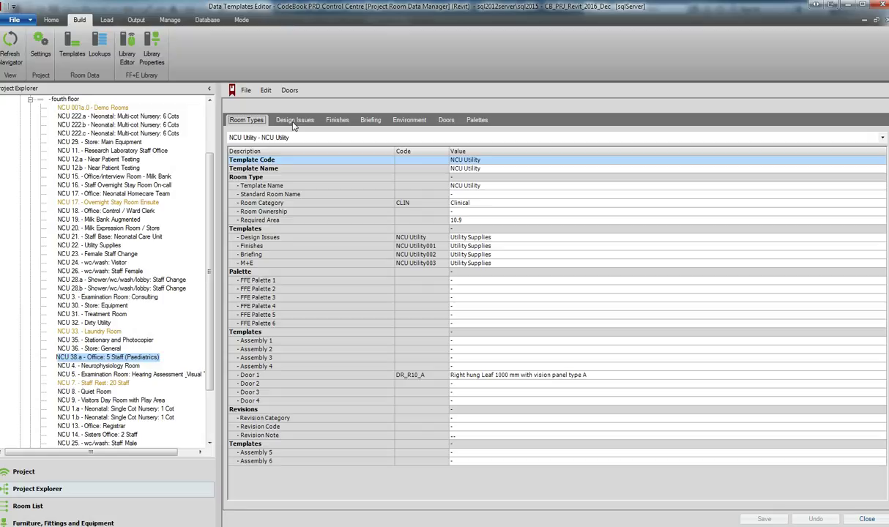
Step: In the FN_004 Office finishes template, set Wall Finish to the HTM 56 option "3:Impervious; jointless; smooth" with "N:Normal humidity" and save
left_click(337, 119)
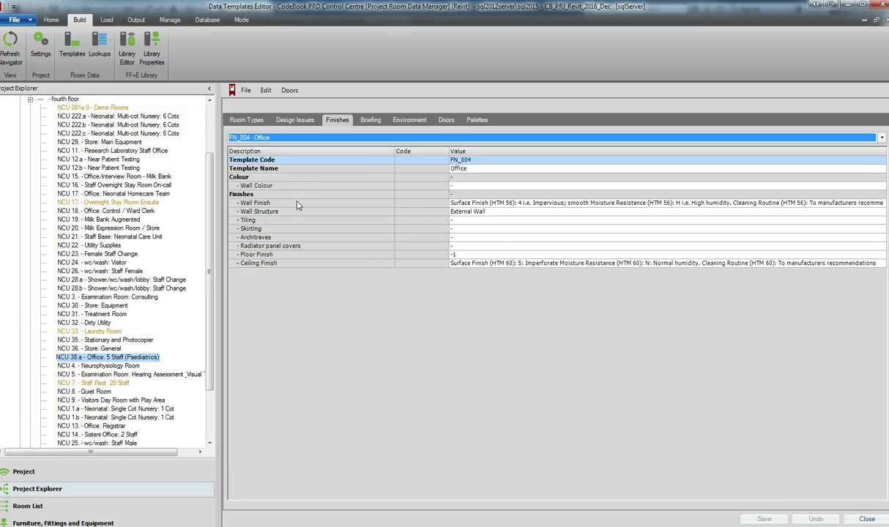
left_click(476, 203)
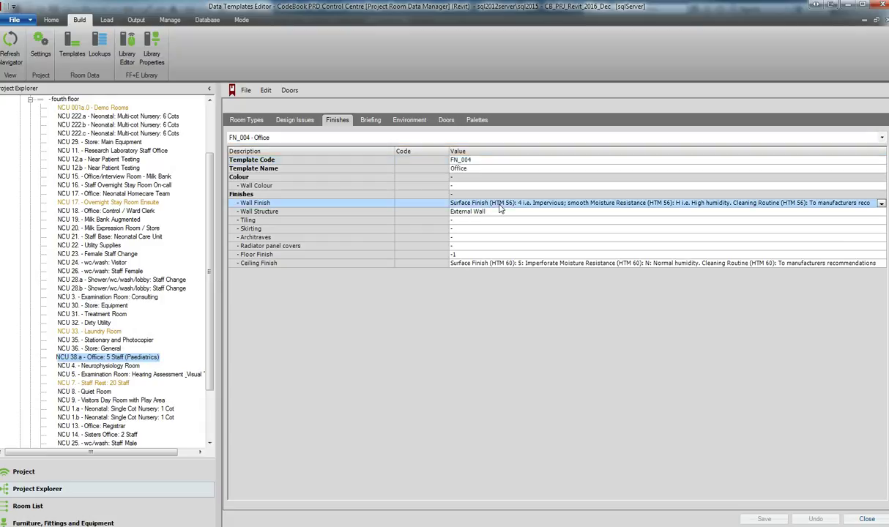
left_click(880, 205)
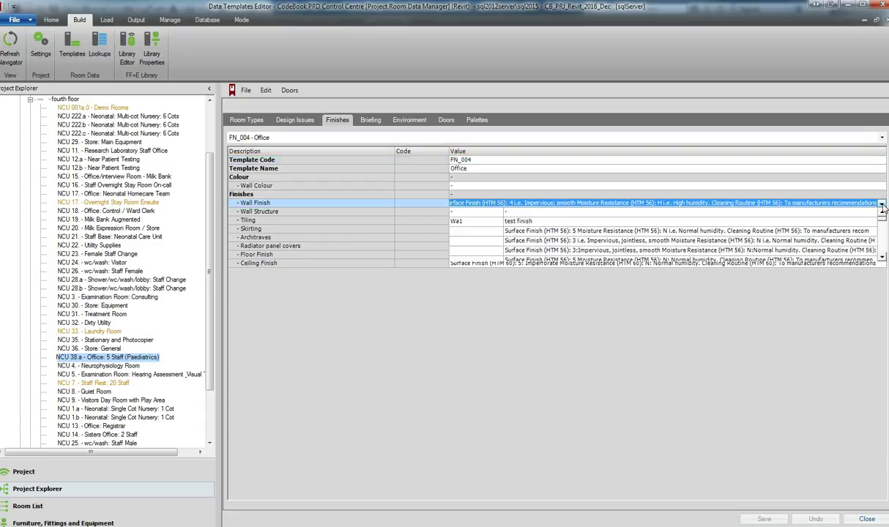
left_click(661, 241)
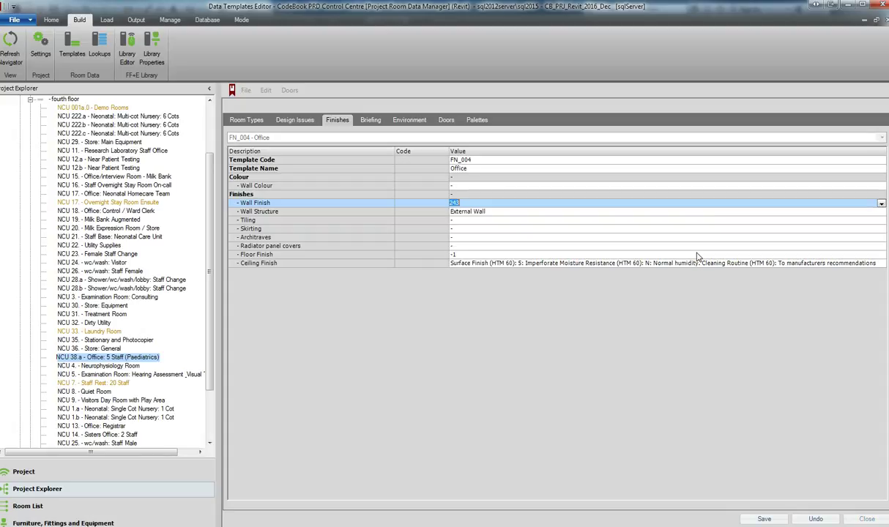
left_click(763, 518)
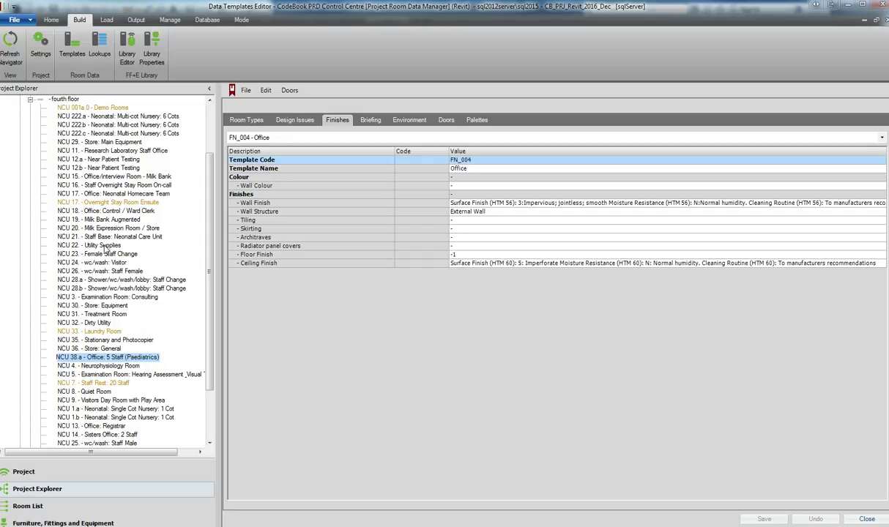
Step: Open the room information for NCU 22 Utility Supplies in the Room Editor and display its room values
left_click(106, 247)
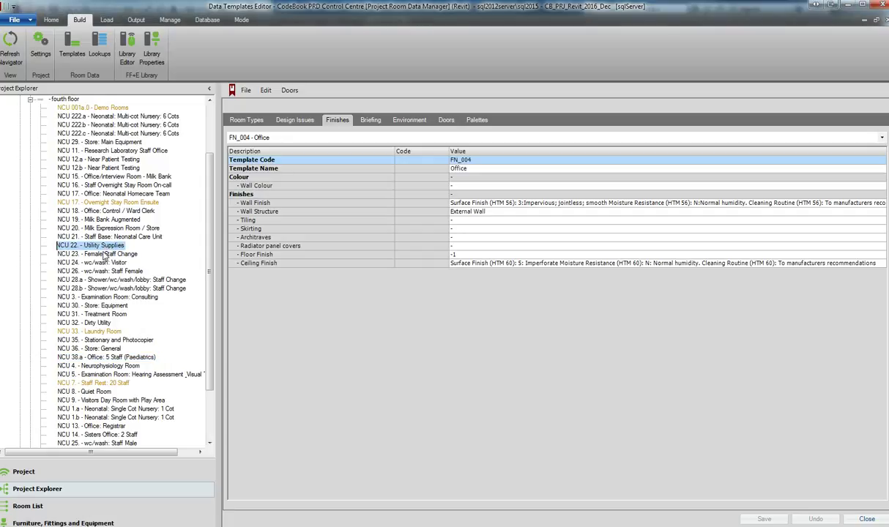
right_click(108, 247)
mouse_move(132, 254)
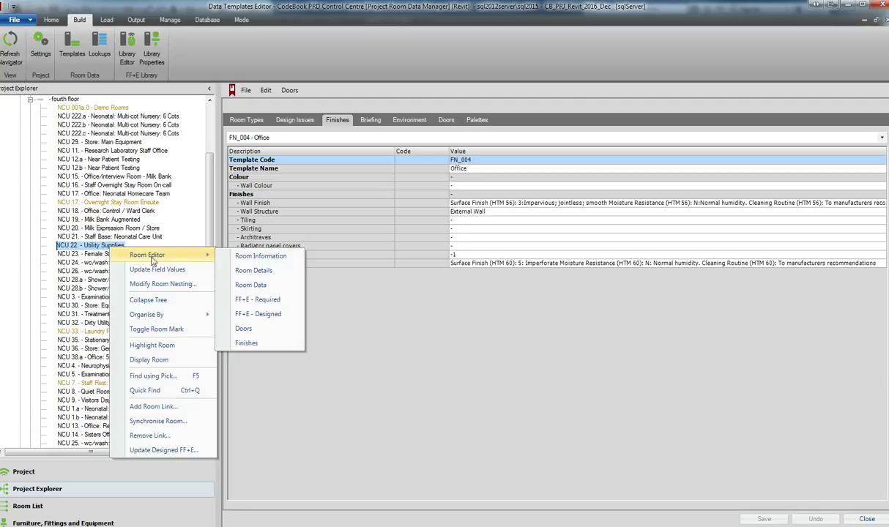
left_click(260, 257)
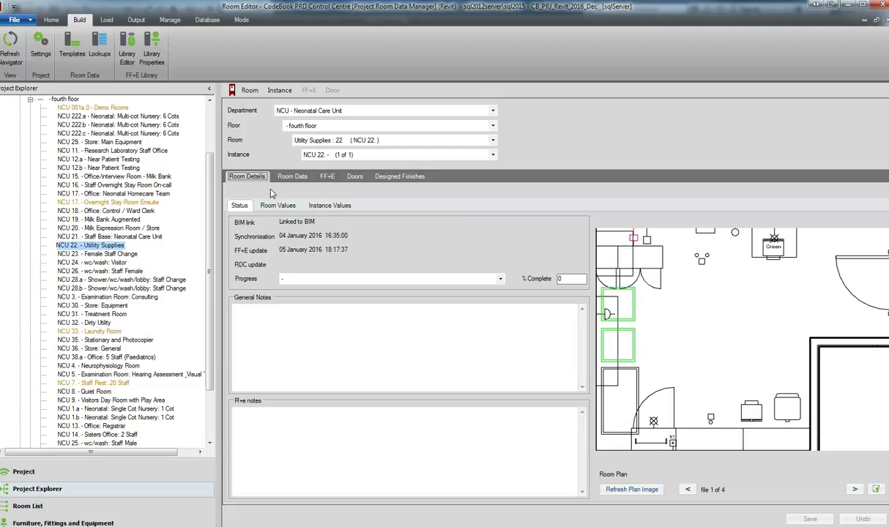
left_click(277, 205)
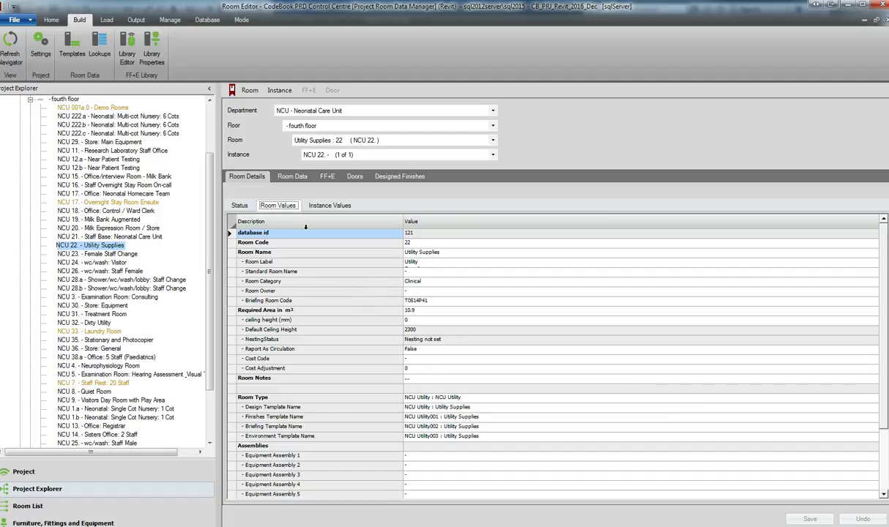
Step: In the room's design issues data, set Door Width to the HTM 58 1x 1000mm single leaf, retention 90deg., occupancy indicator option and save
left_click(293, 178)
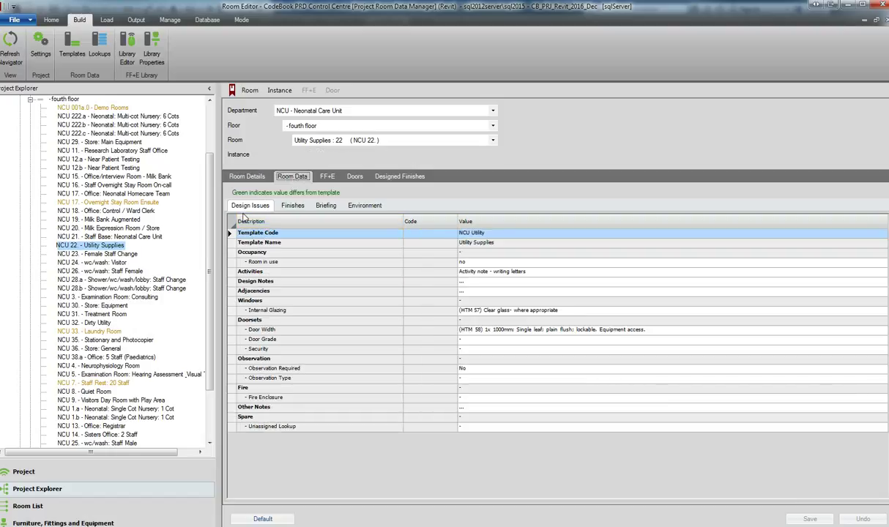
left_click(297, 208)
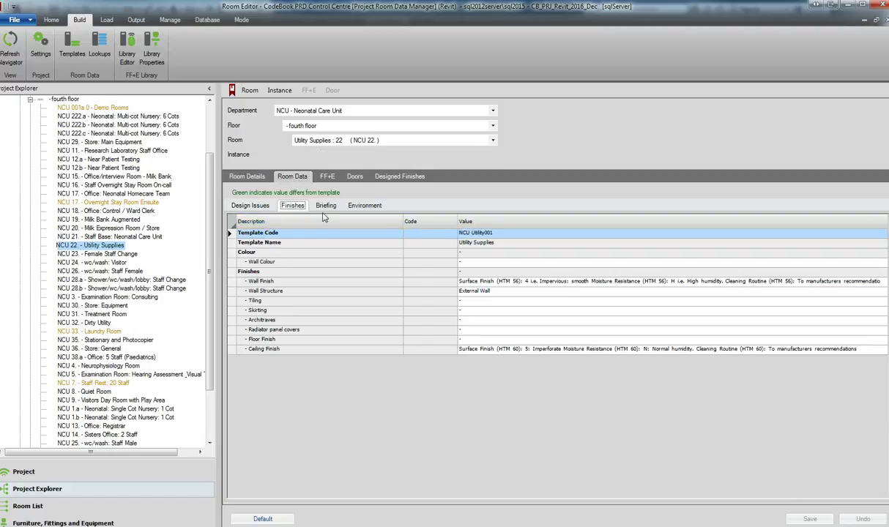
left_click(323, 206)
left_click(369, 205)
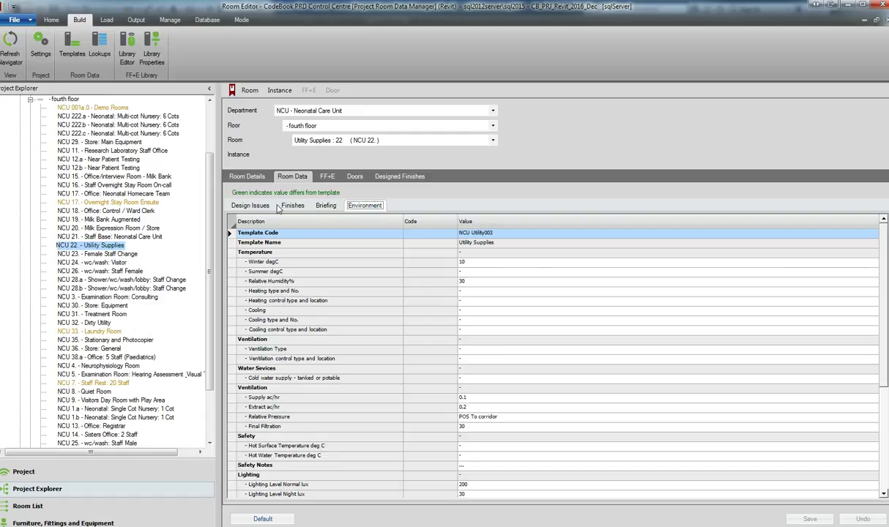
left_click(250, 204)
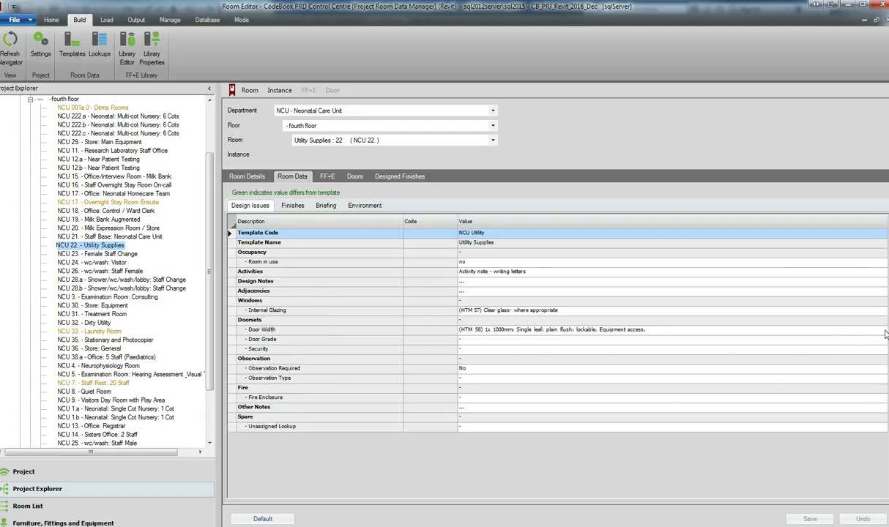
left_click(835, 328)
left_click(681, 363)
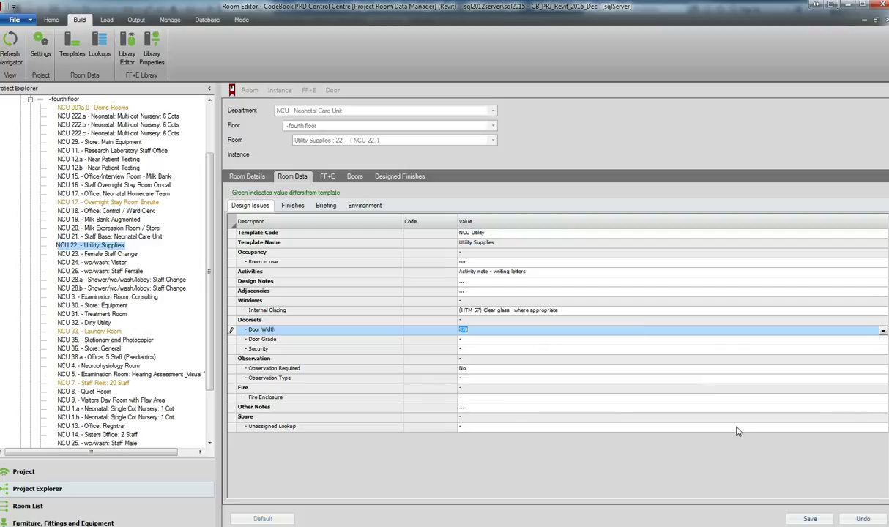
left_click(805, 518)
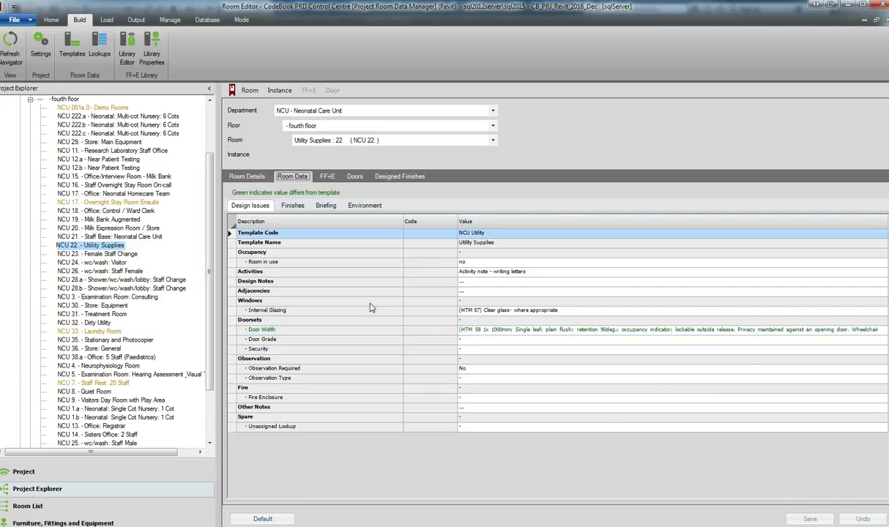
Step: Start making a room type from the Utility Supplies room, with UtilitySupplies1 as both the room type code and name
left_click(245, 176)
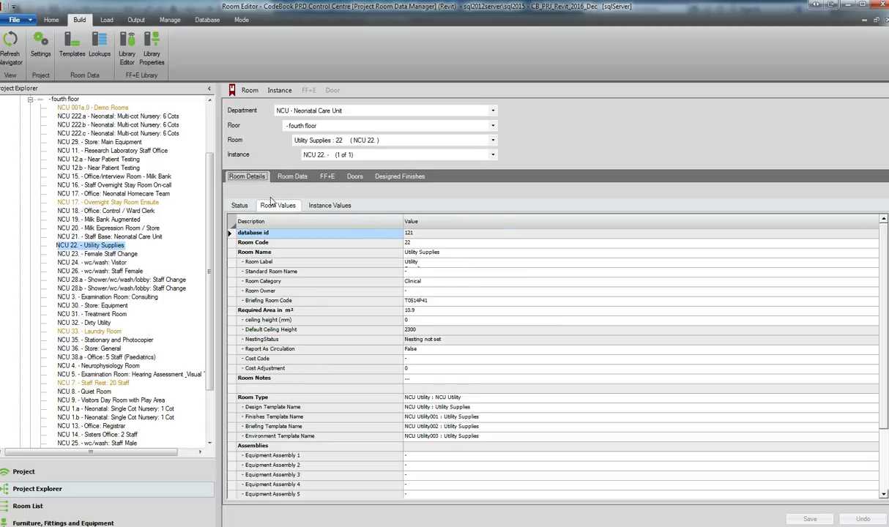
left_click(236, 89)
mouse_move(259, 167)
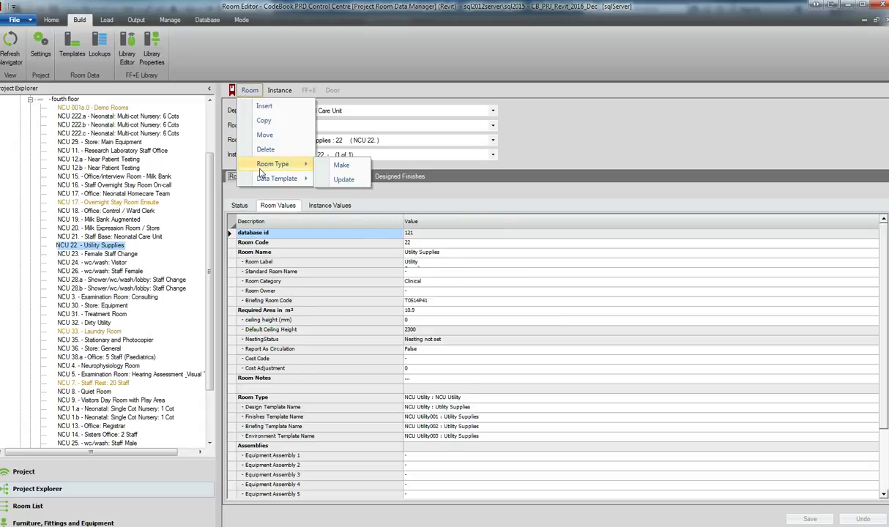
left_click(331, 165)
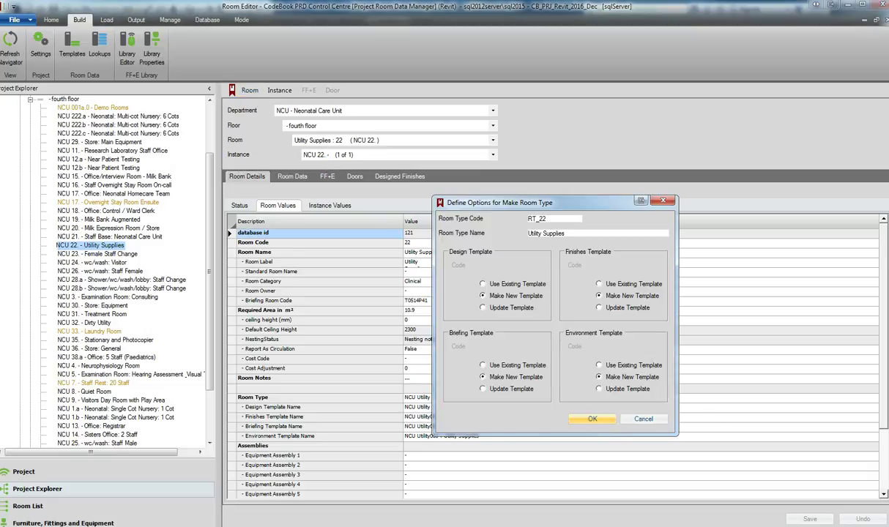
double_click(528, 217)
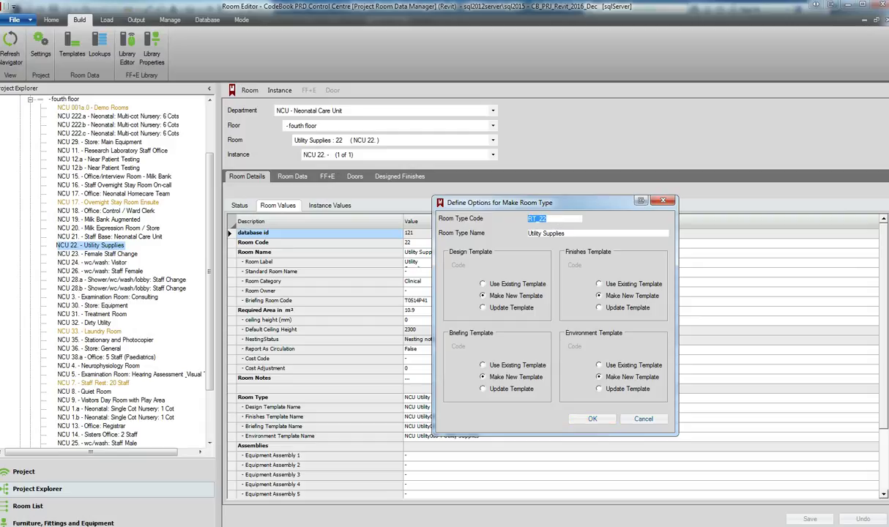
type("UtilitySupplies1")
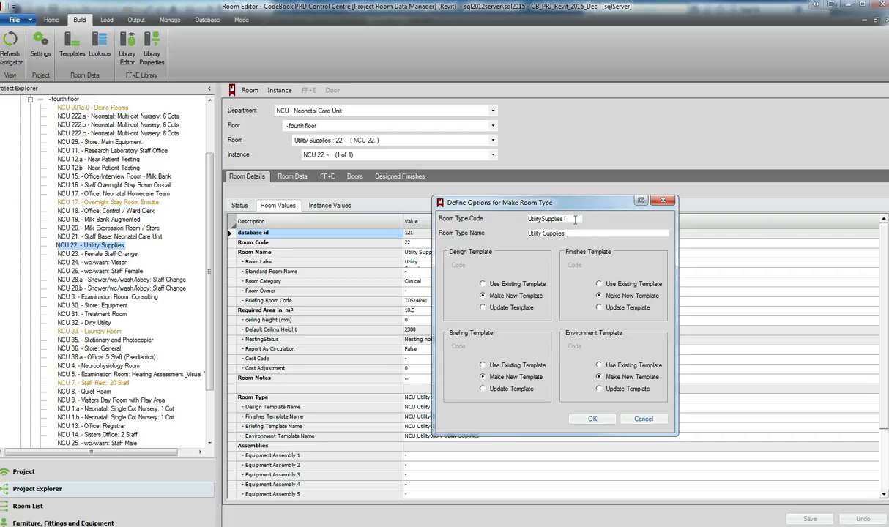
left_click_drag(568, 219, 484, 219)
key("ctrl+c")
key("Tab")
key("ctrl+v")
Step: Choose Make New Template for the design, finishes, environment and briefing templates of the room type
left_click(502, 297)
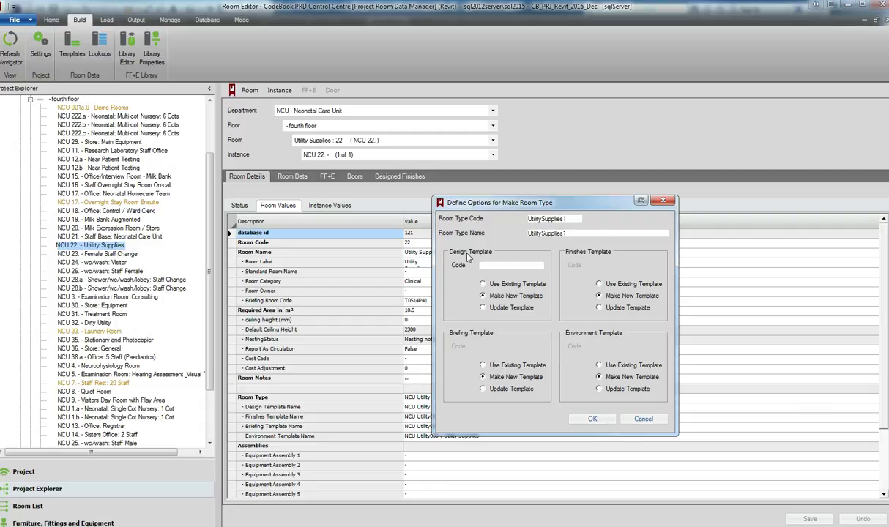
left_click(611, 297)
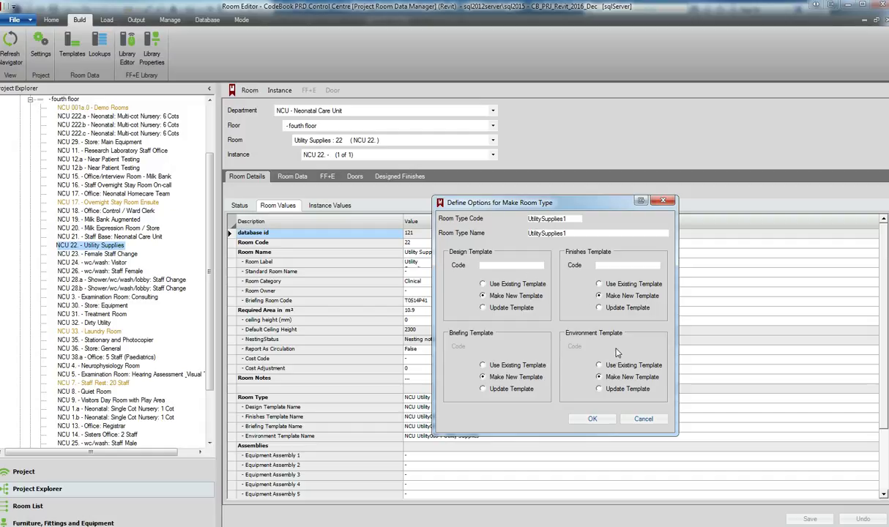
left_click(604, 376)
left_click(526, 377)
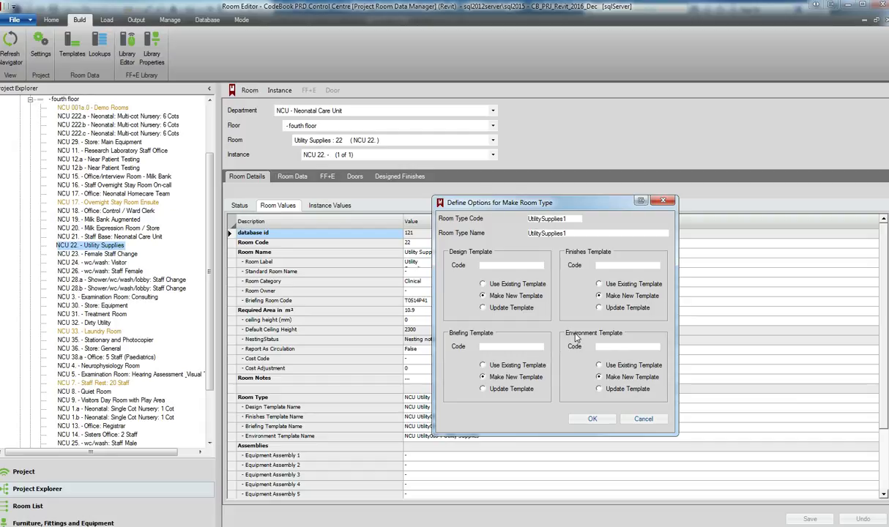
Step: Enter UtilitySupplies1 as the code for the design, finishes, environment and briefing templates and create the room type
left_click(498, 265)
key("ctrl+v")
key("ctrl+v")
left_click(615, 347)
key("ctrl+v")
left_click(497, 346)
key("ctrl+v")
left_click(592, 418)
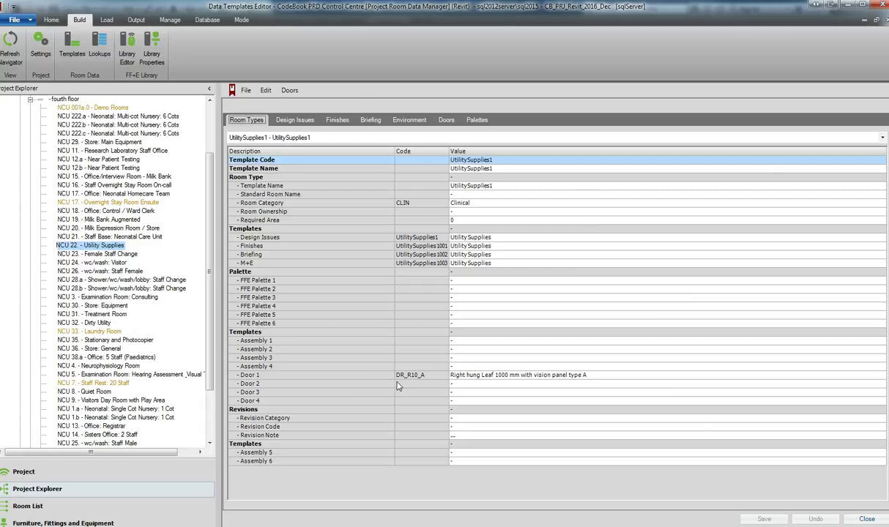
Step: In the NCU 33 Laundry Room's room details, change the Room Type to the one that uses the Utility Supplies templates
left_click(104, 332)
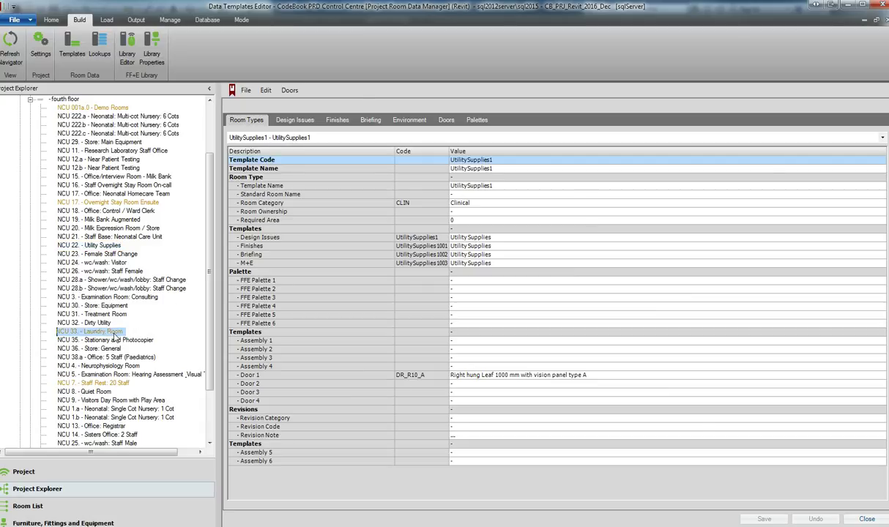
right_click(115, 337)
mouse_move(165, 342)
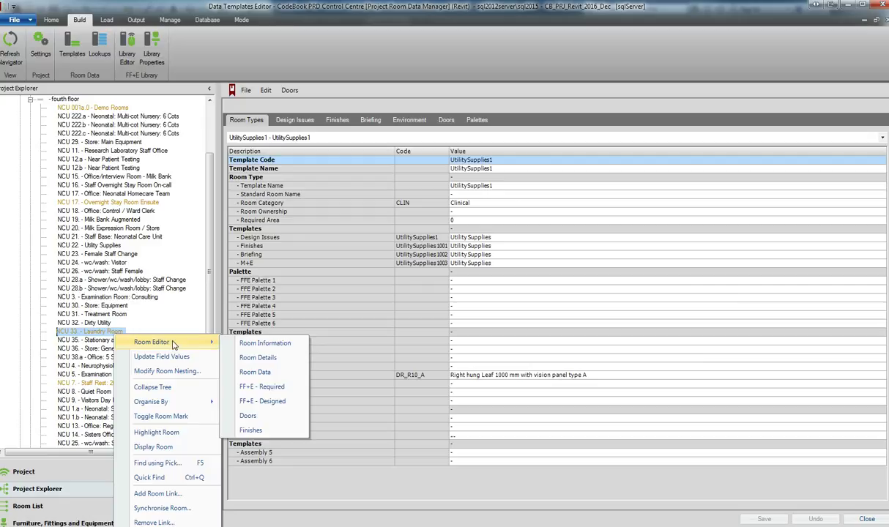
left_click(249, 357)
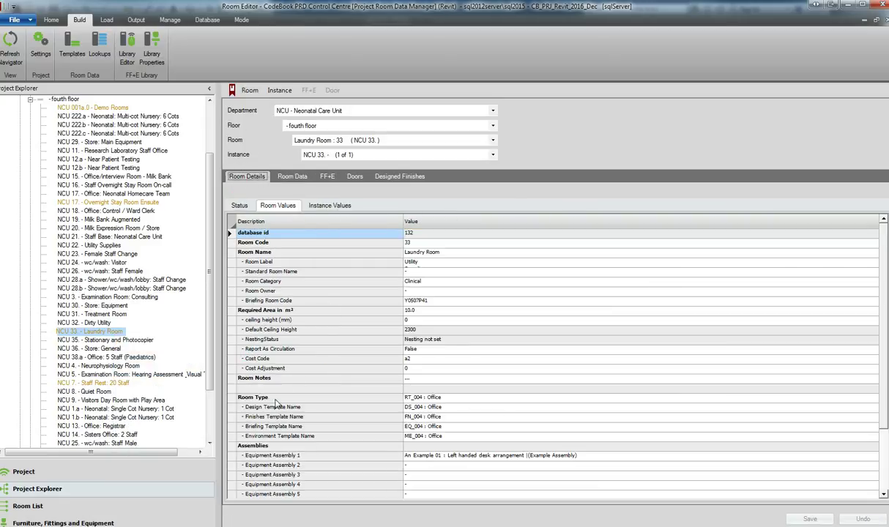
left_click(434, 399)
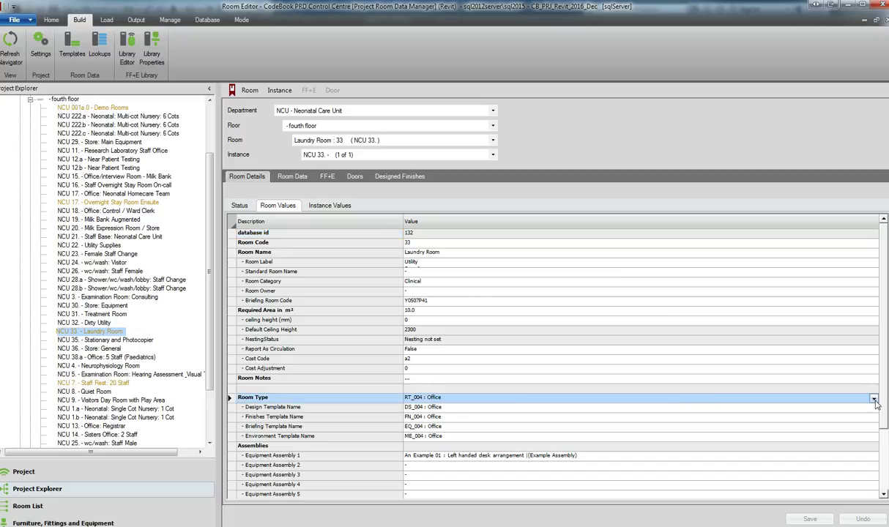
left_click(873, 399)
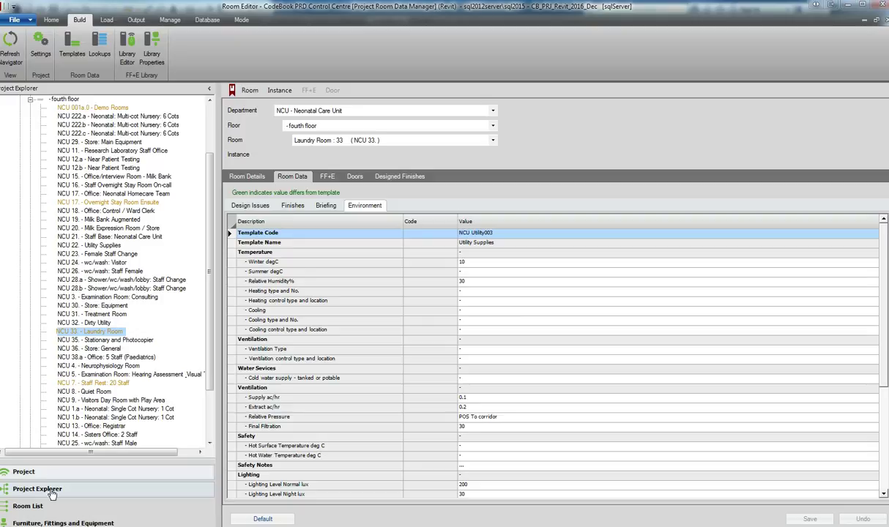
Step: List the Furniture, Fittings and Equipment assemblies and bring up the UtilitySupplies1 room type in the data templates editor
left_click(45, 523)
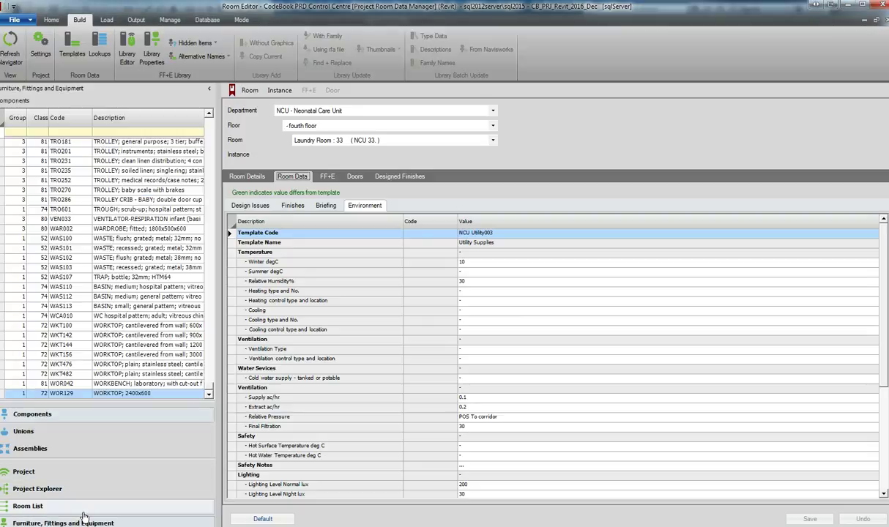
left_click(33, 448)
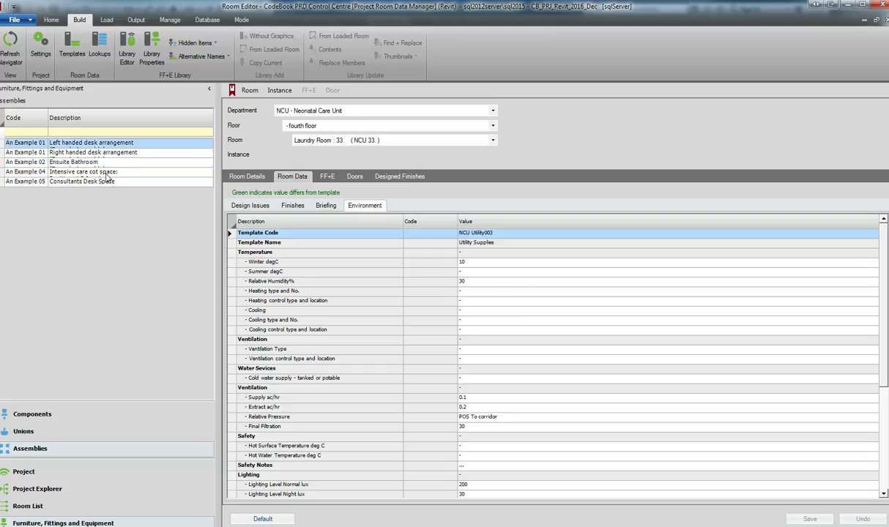
left_click(75, 52)
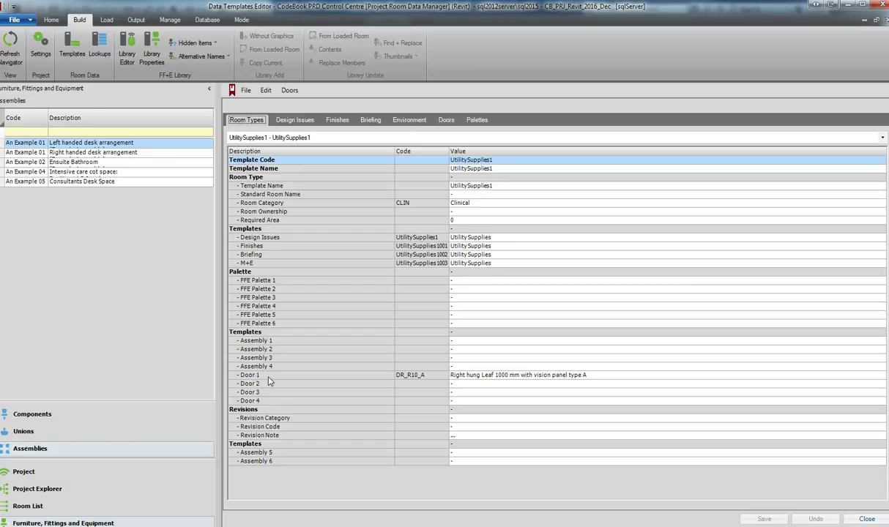
left_click(290, 138)
left_click(276, 181)
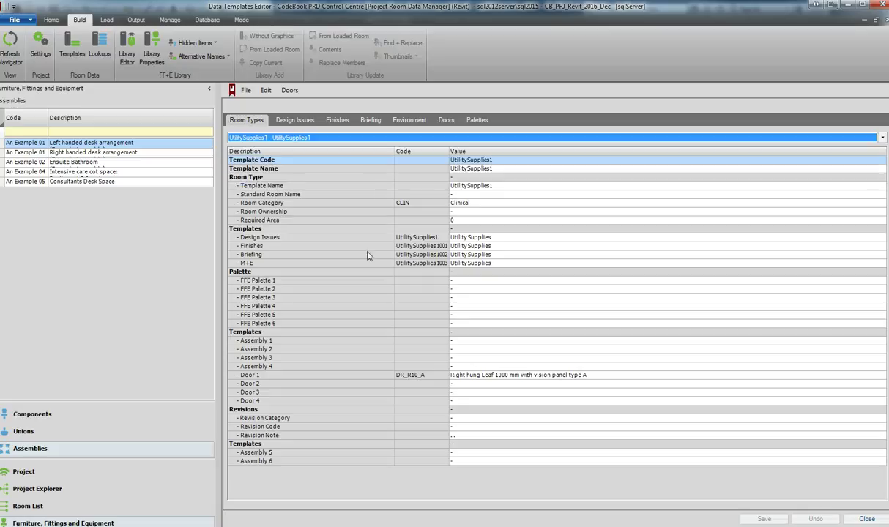
Step: Set Assembly 1 of the UtilitySupplies1 room type to An Example 02, Ensuite Bathroom, save it and return to the Laundry Room's data
left_click(517, 341)
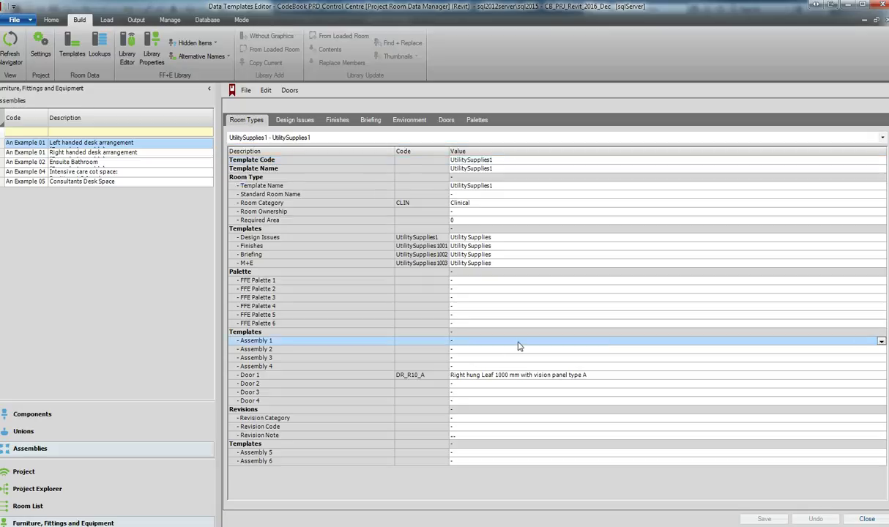
left_click(881, 342)
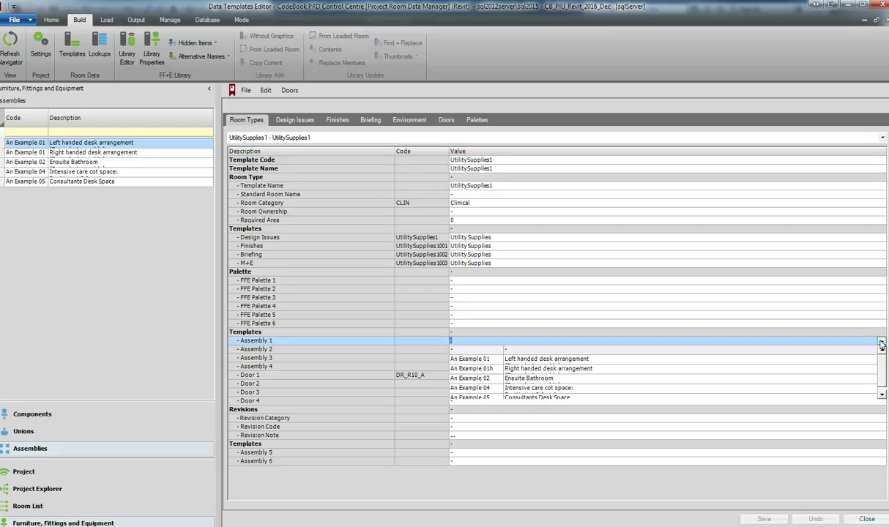
left_click(560, 379)
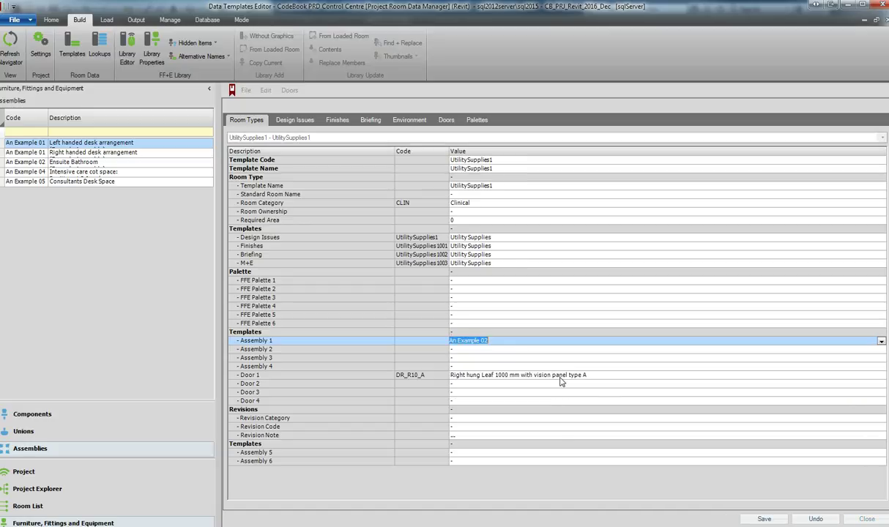
left_click(763, 519)
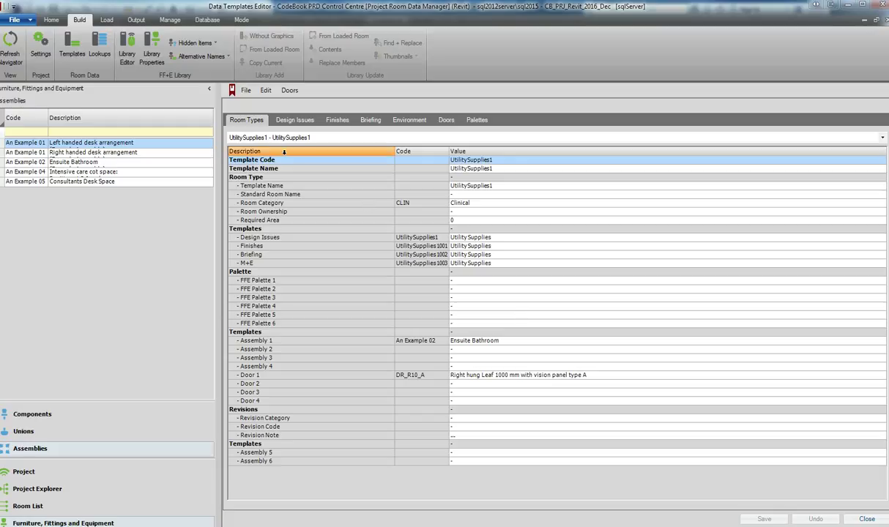
left_click(245, 91)
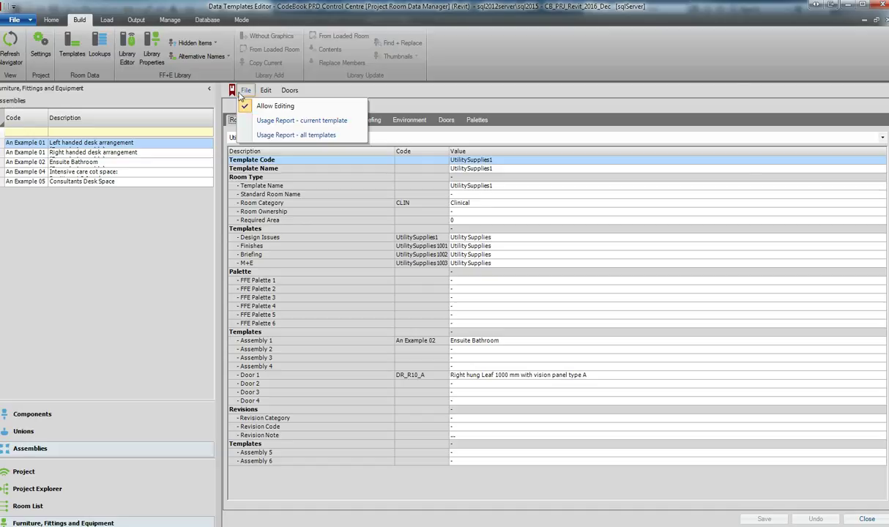
left_click(373, 224)
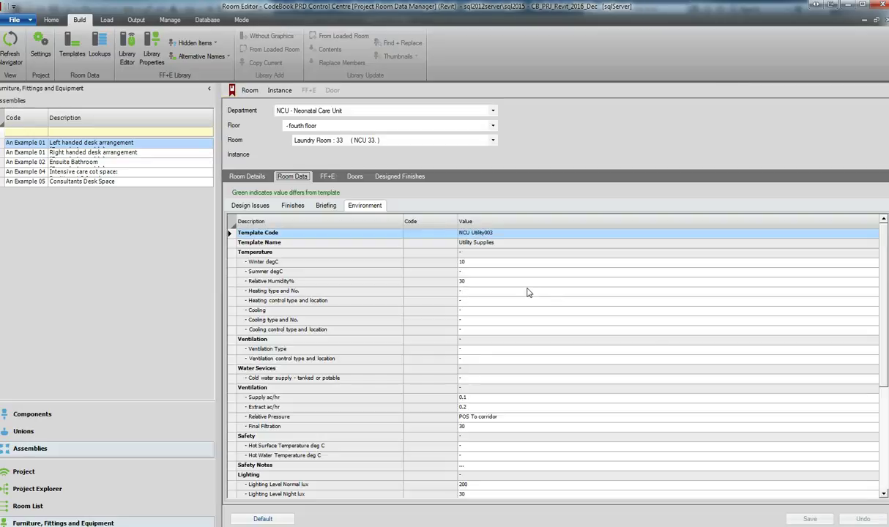